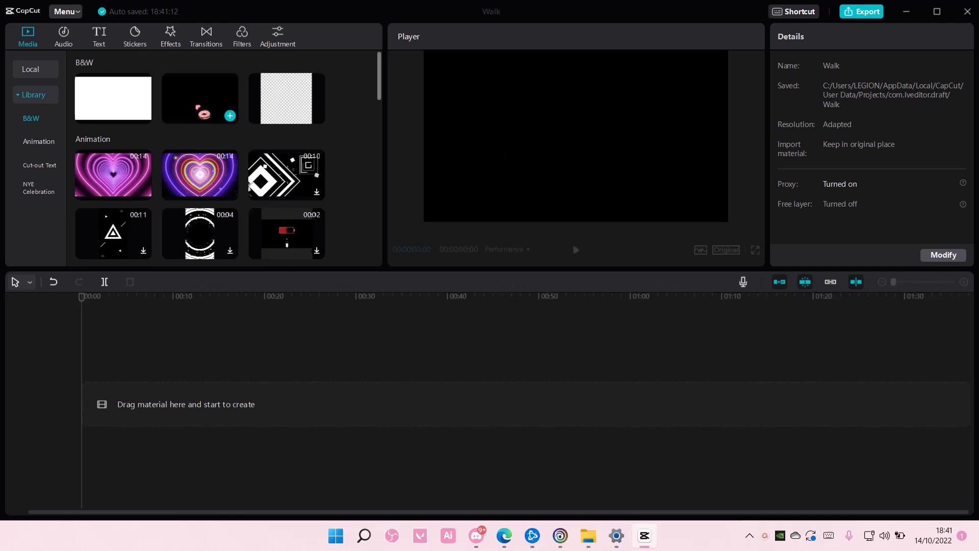
- Add the plain black B&W library clip to the timeline as a five-second background
click(229, 113)
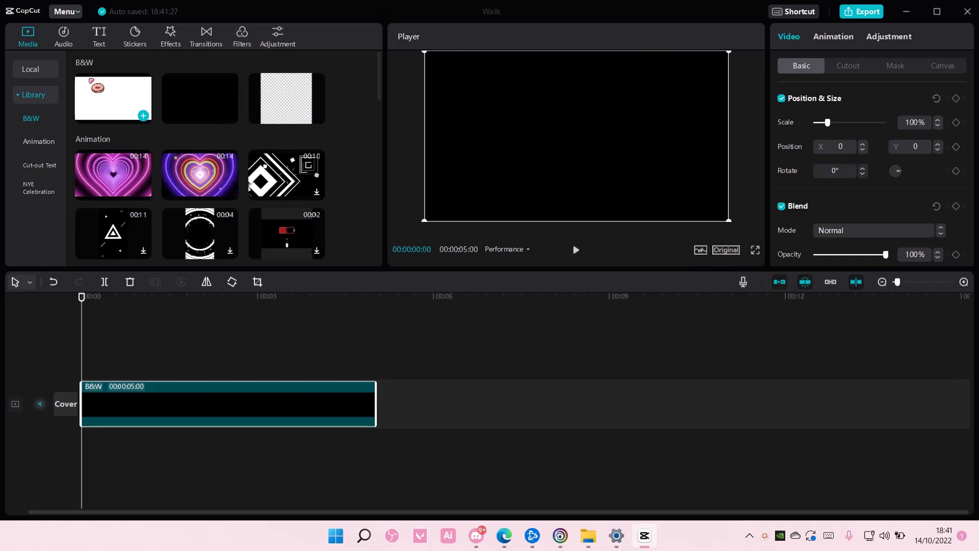
- Add a Default text layer and clear its placeholder wording
click(99, 36)
click(127, 126)
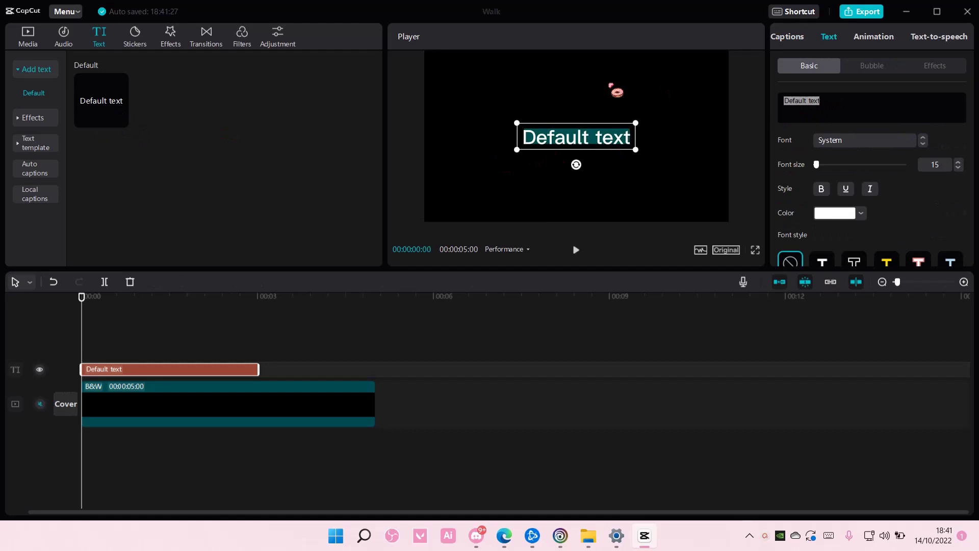
key(BackSpace)
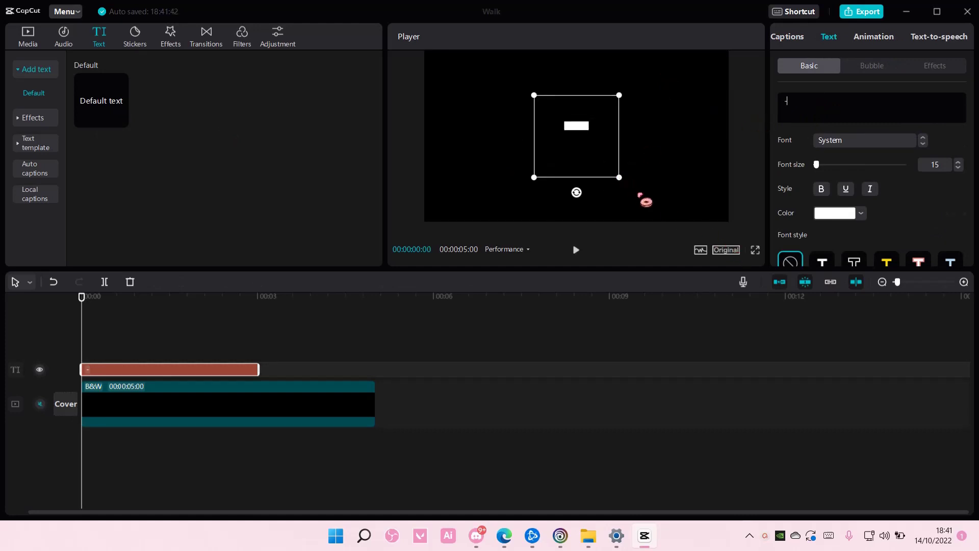
- Enlarge the text to about size 303, move it to fill the frame, and stretch it to five seconds
mouse_move(816, 165)
mouse_down()
mouse_move(870, 184)
mouse_move(906, 167)
mouse_up()
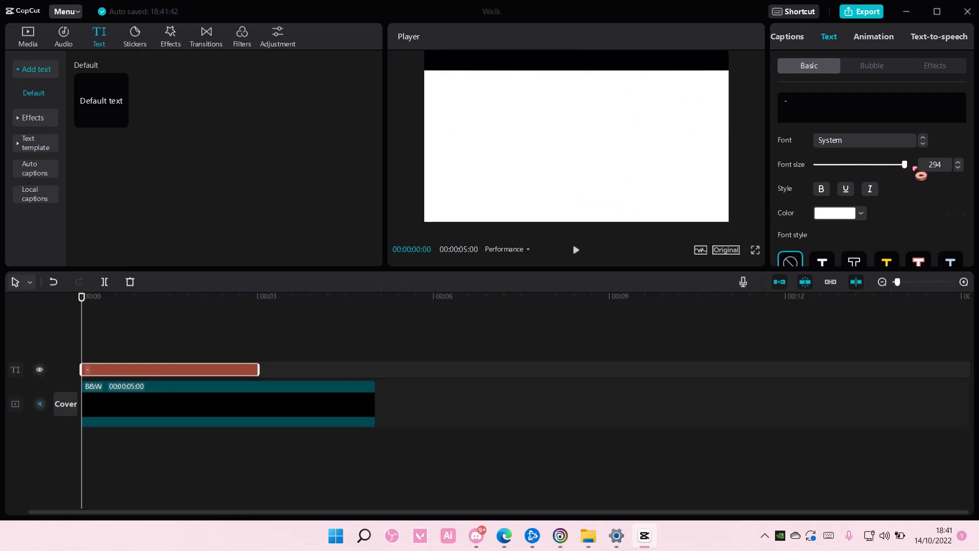
drag(676, 163, 644, 137)
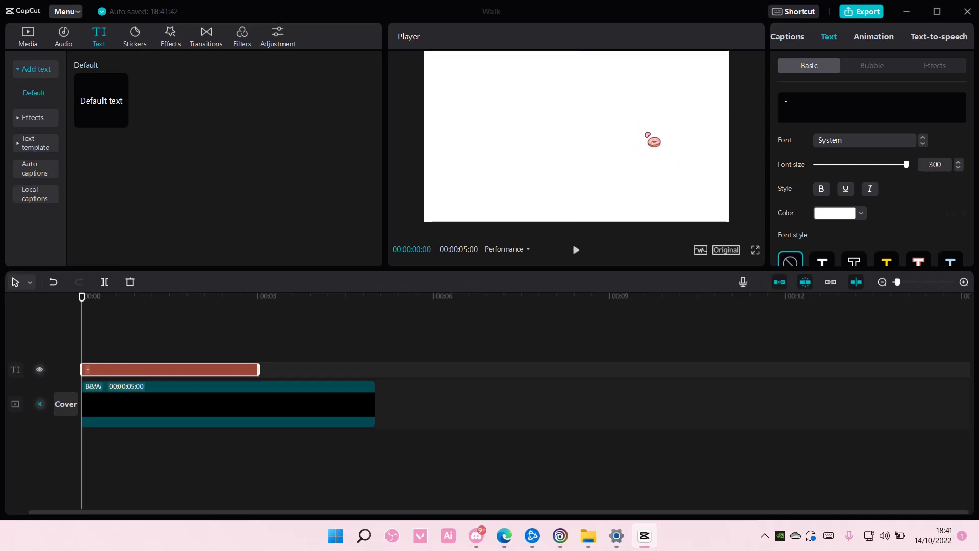
double_click(958, 161)
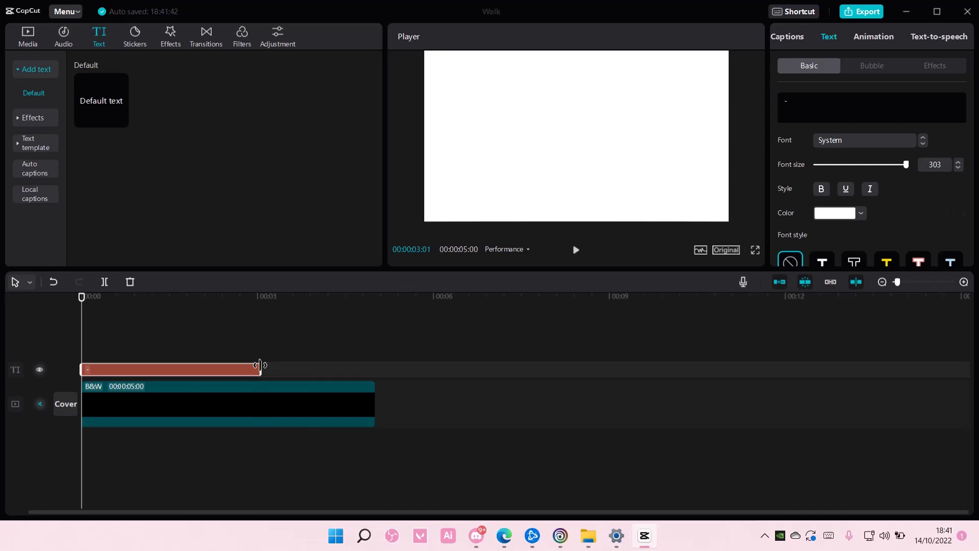
drag(259, 369, 375, 371)
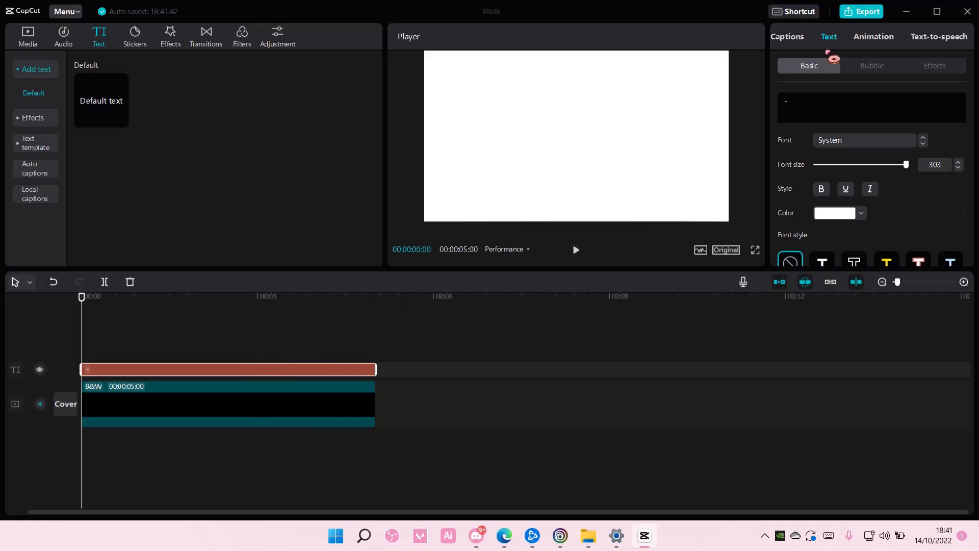
- Apply the Random Flash loop animation to the text
click(890, 39)
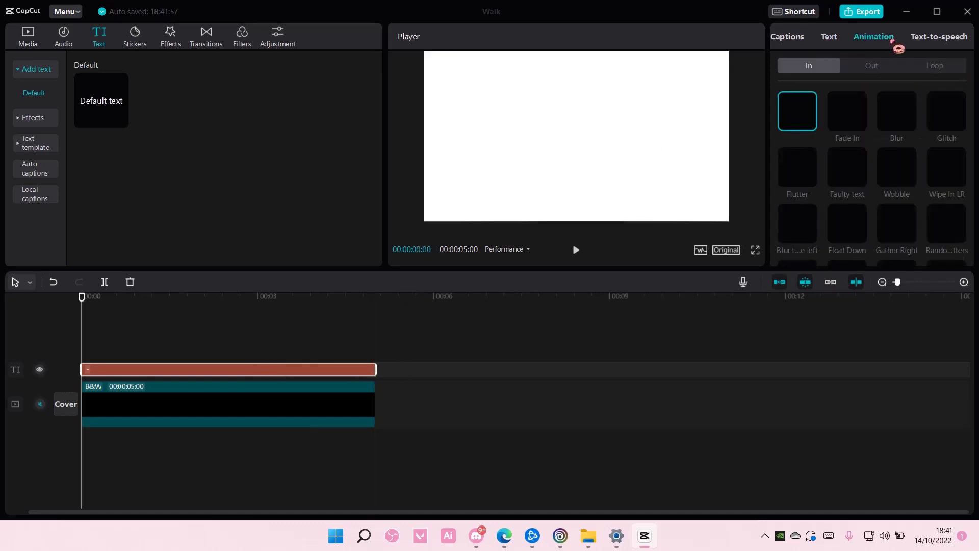
click(952, 70)
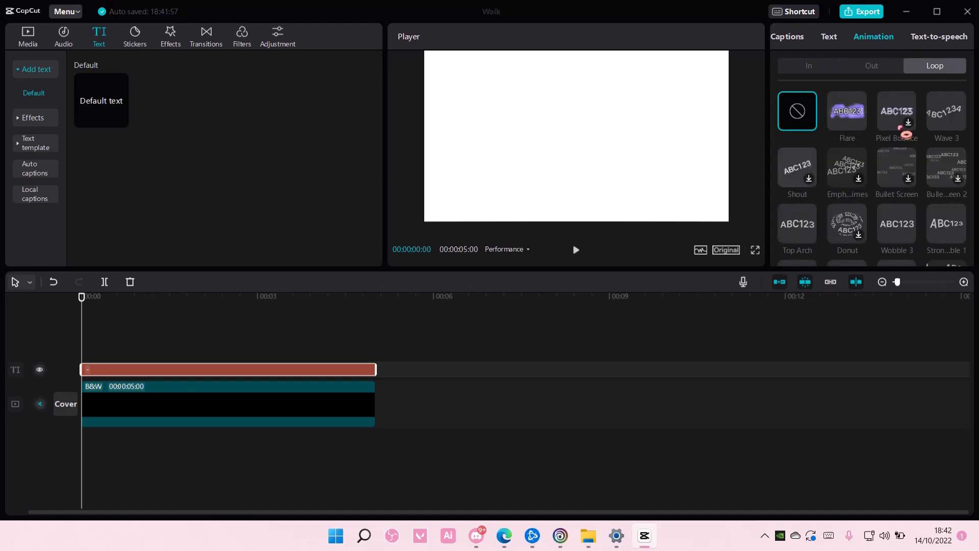
scroll(905, 153, down, 3)
scroll(906, 153, down, 2)
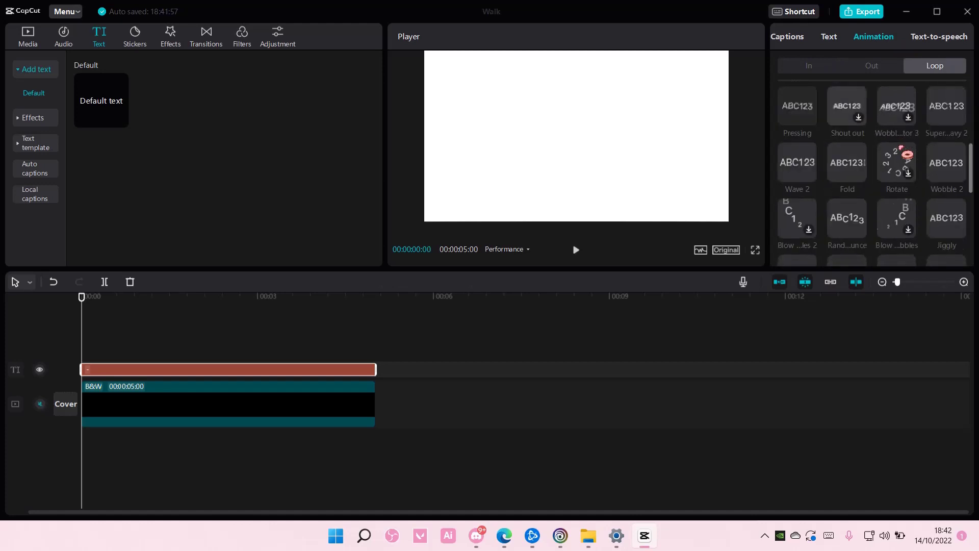
scroll(906, 153, down, 2)
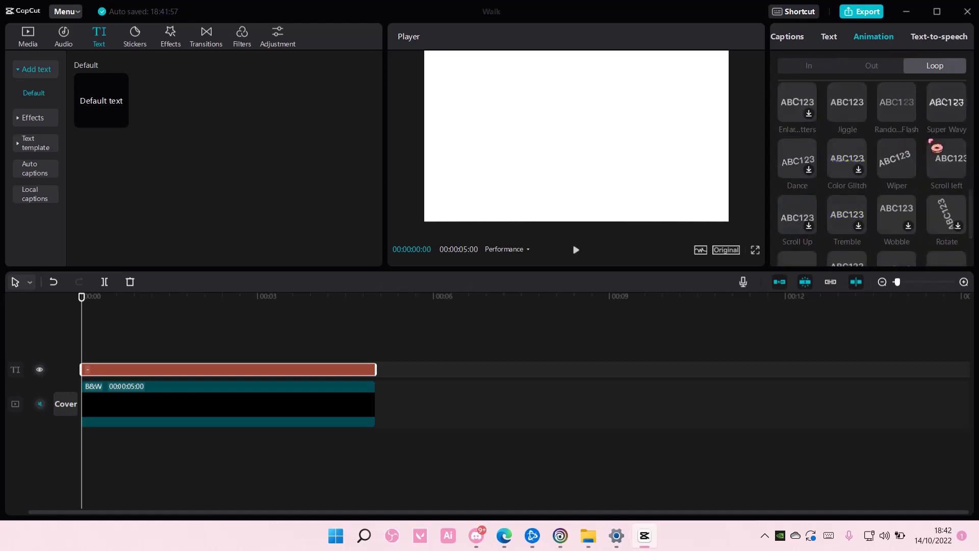
click(912, 173)
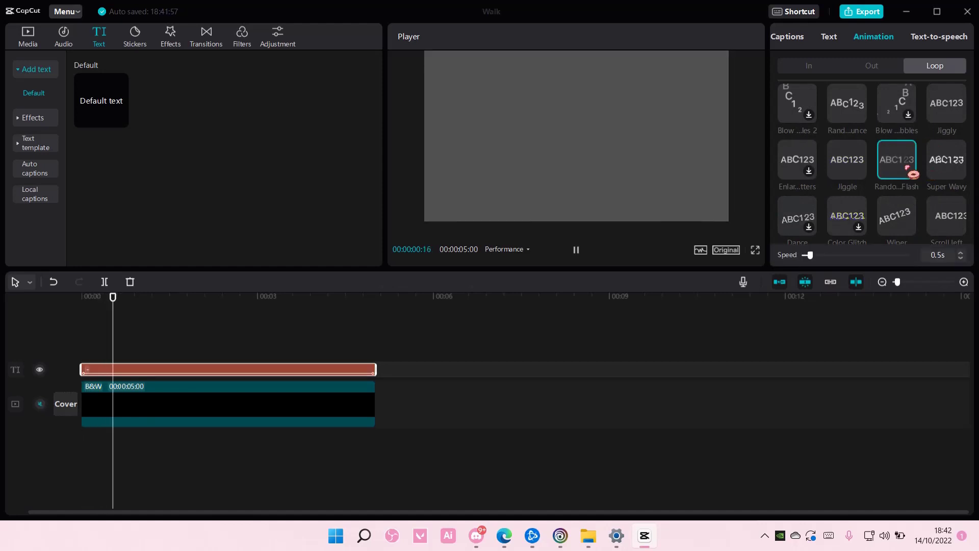
- Set the flicker speed to 0.1s, stop the preview, and rewind the playhead
click(576, 250)
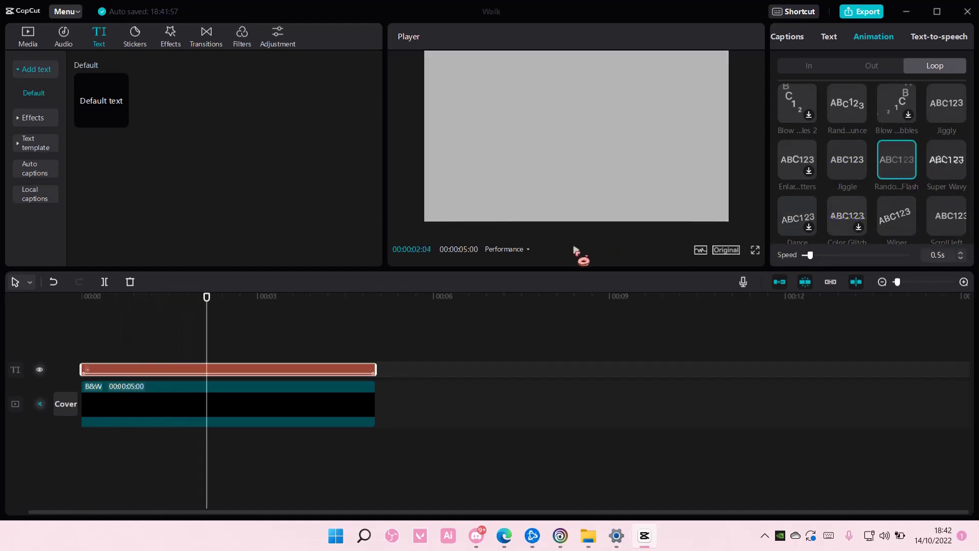
drag(809, 257, 803, 257)
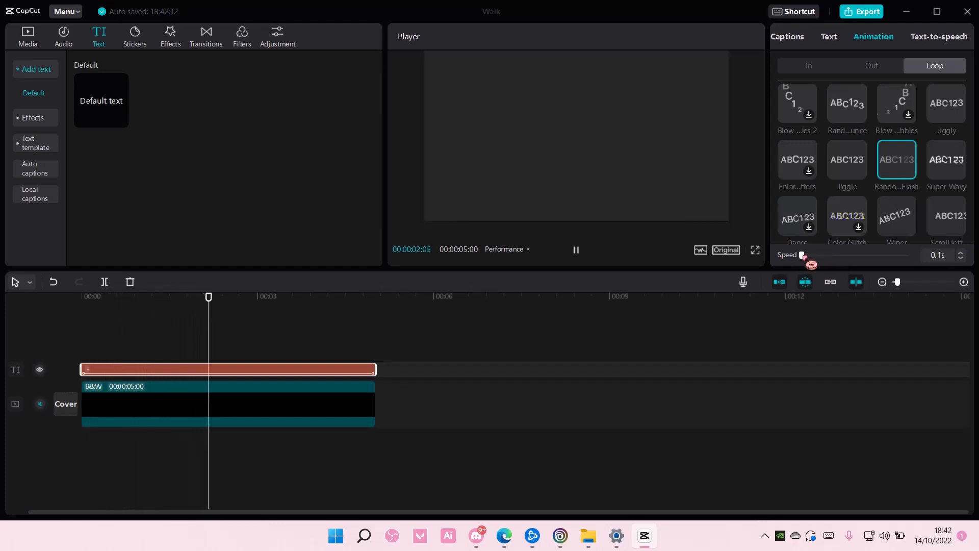
key(space)
drag(268, 306, 82, 298)
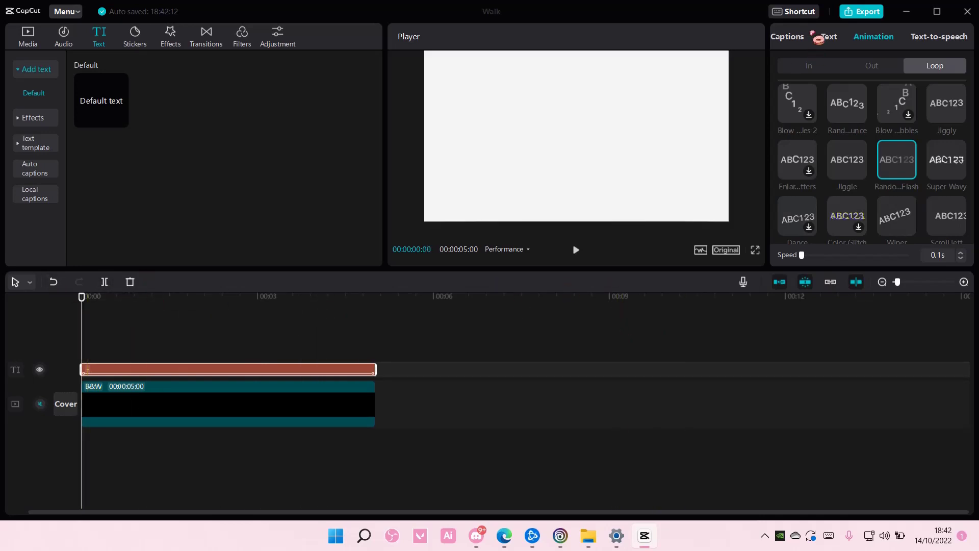
- Export the video titled flicker as a 4K mp4
click(862, 14)
text(flick)
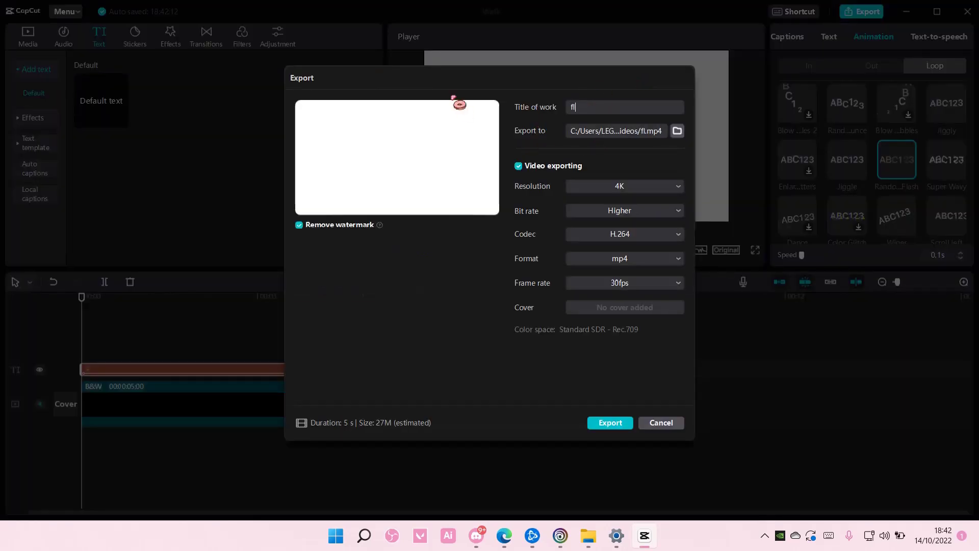
text(er)
click(609, 422)
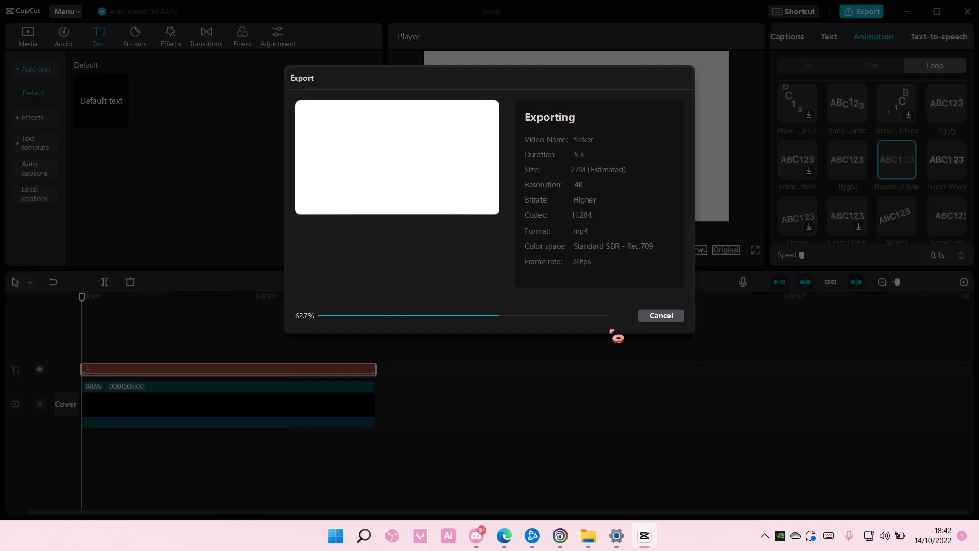
- Close the finished export and delete every clip from the timeline
click(662, 288)
click(358, 444)
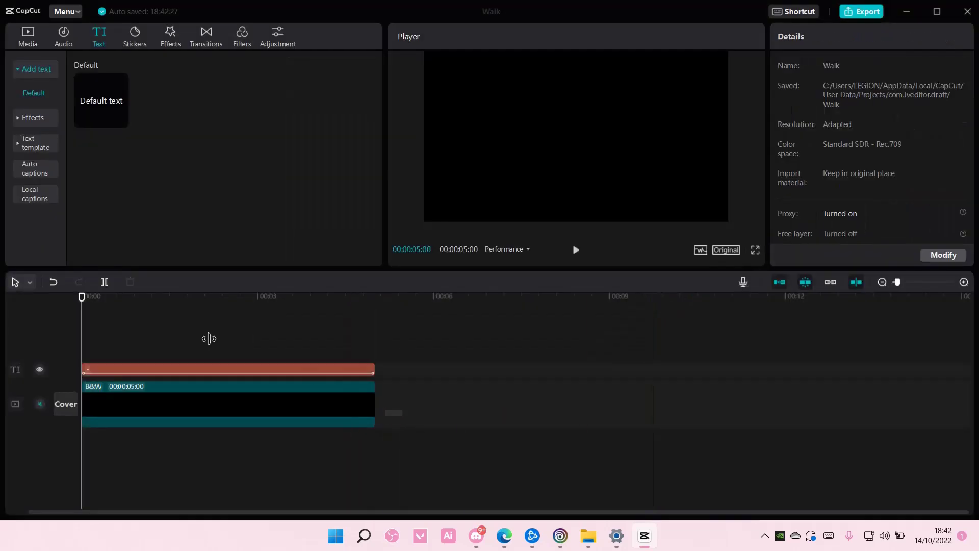
key(ctrl+a)
key(Delete)
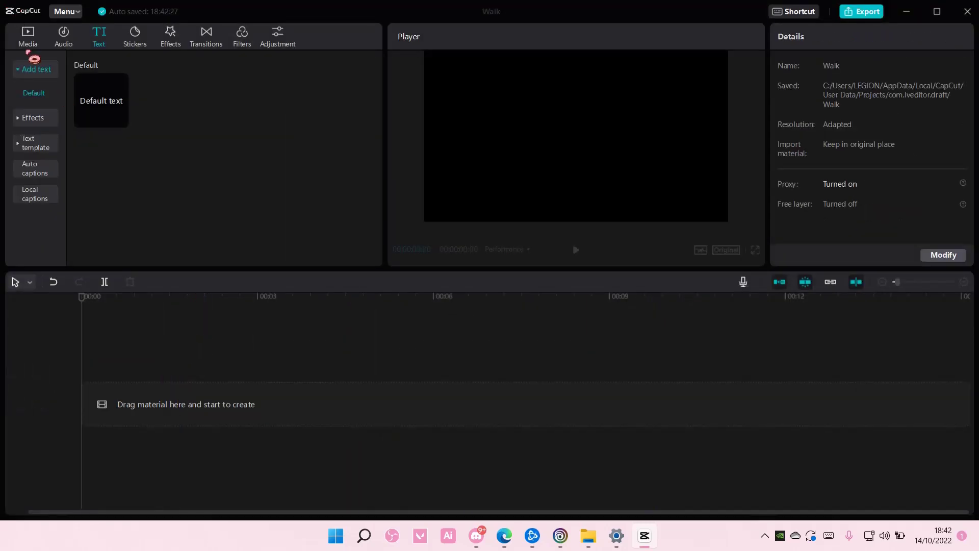
- Add love.mp4 from Local media to the timeline and import the flicker video
click(29, 38)
click(34, 70)
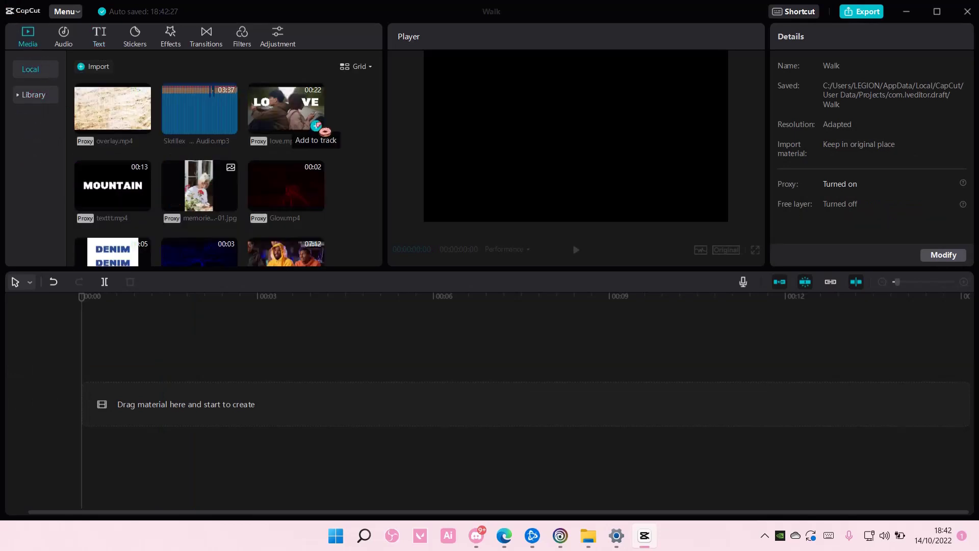
click(317, 126)
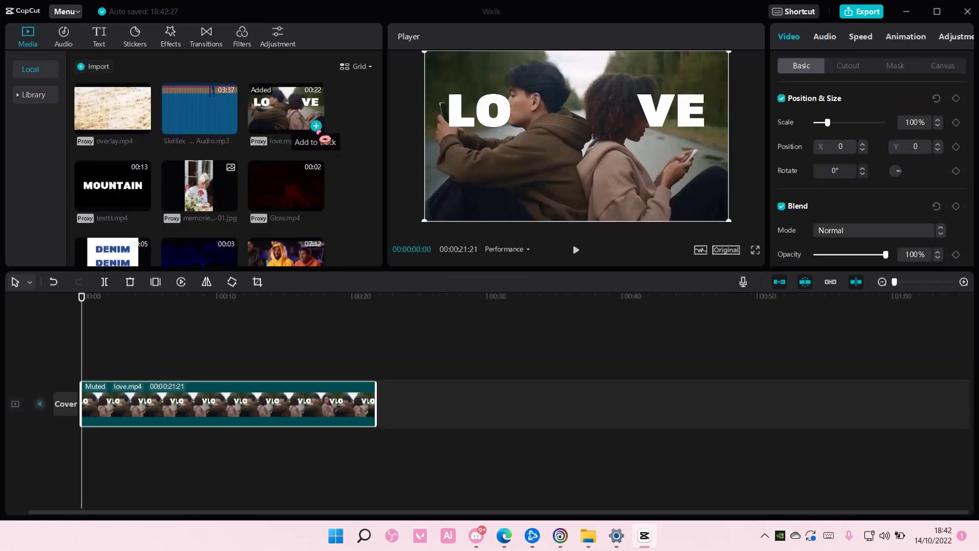
click(98, 69)
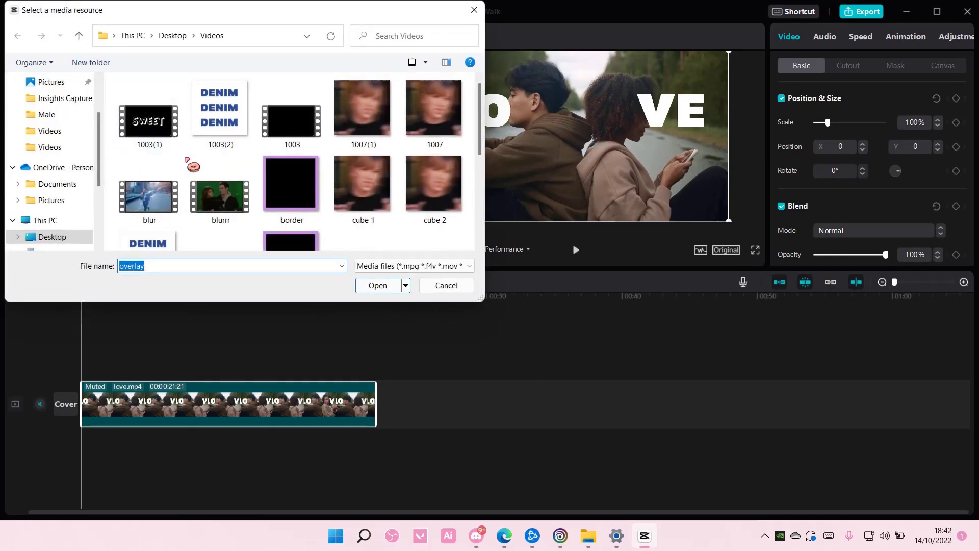
scroll(193, 166, down, 1)
key(Return)
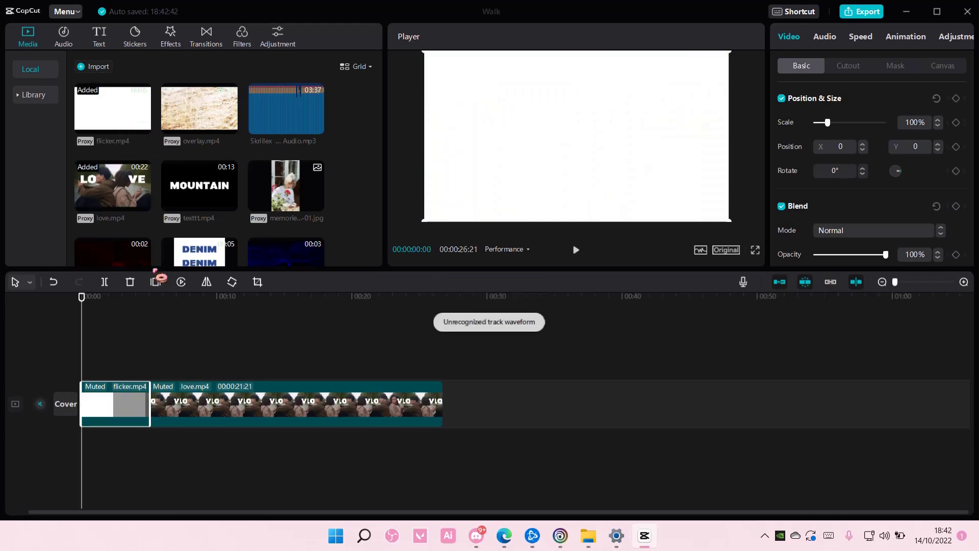
- Place flicker.mp4 above love.mp4, set its blend mode to Overlay, and preview the result
drag(142, 124, 121, 359)
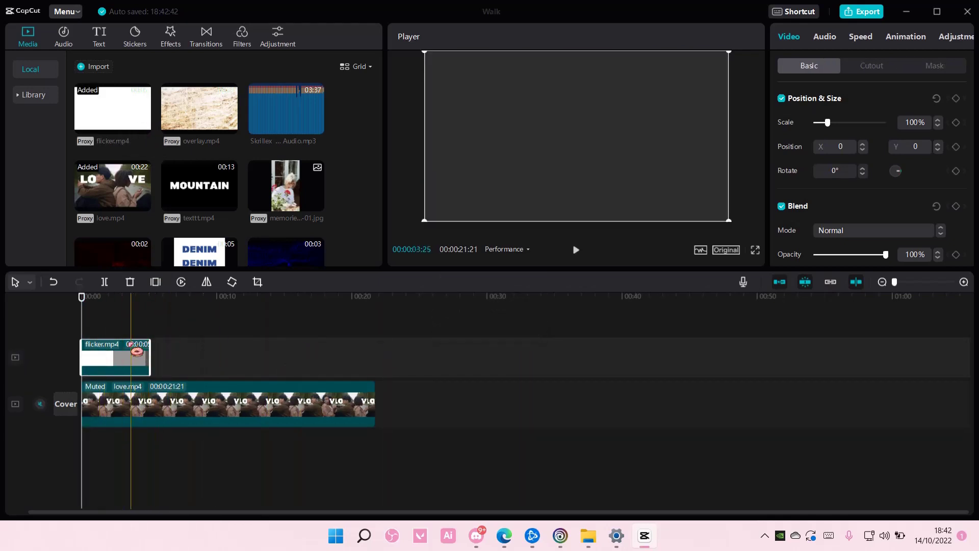
click(818, 232)
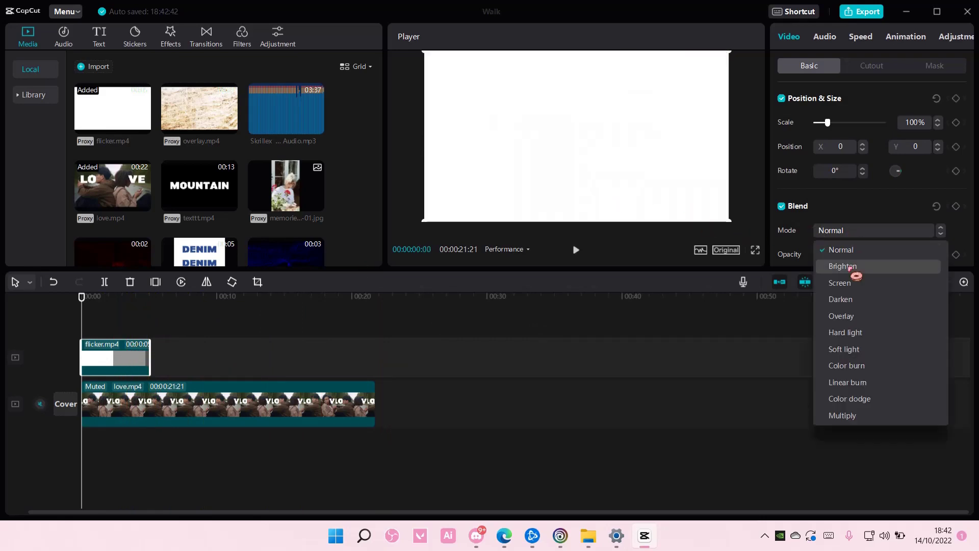
click(859, 316)
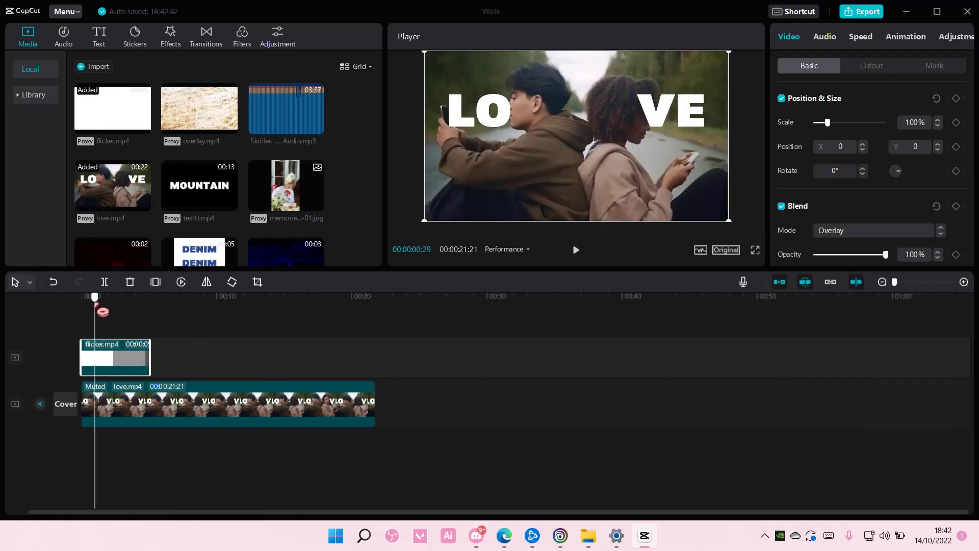
click(576, 250)
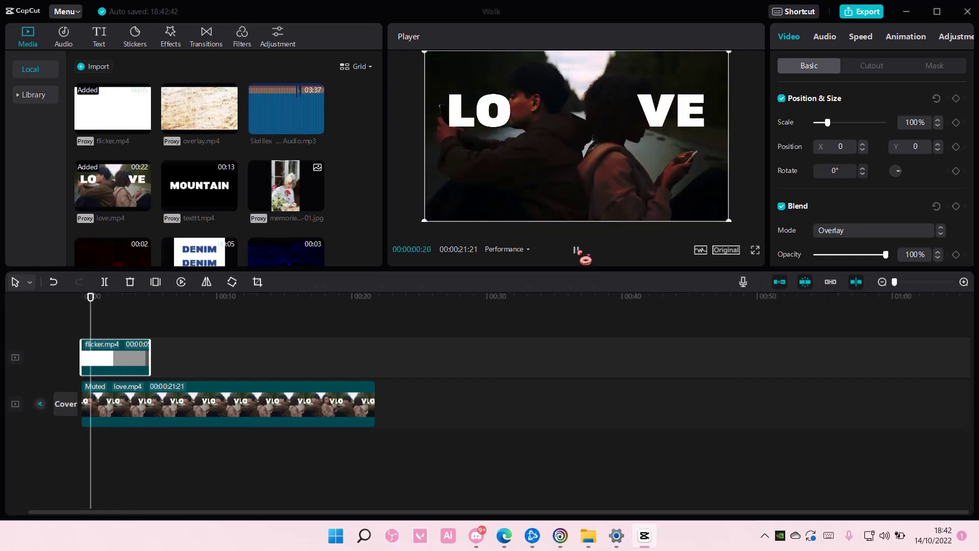
click(577, 250)
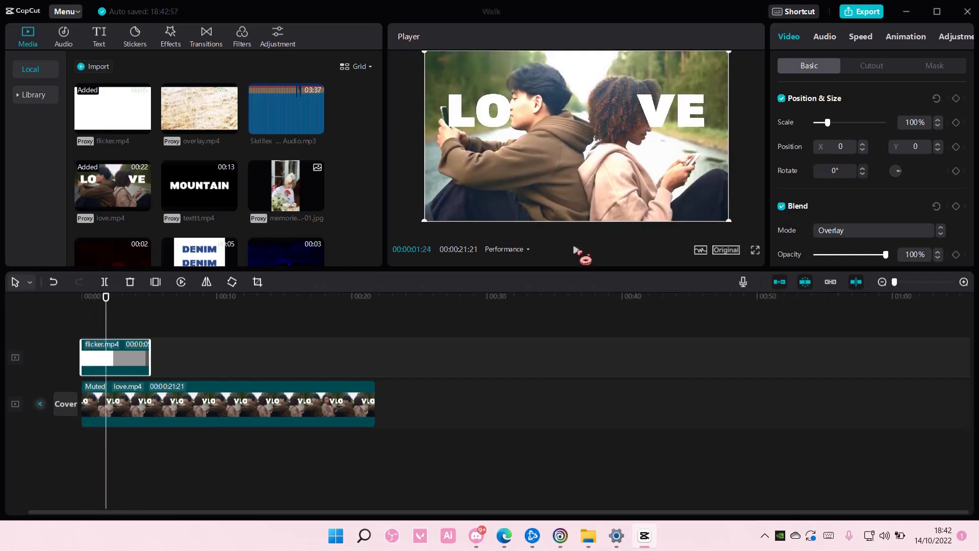